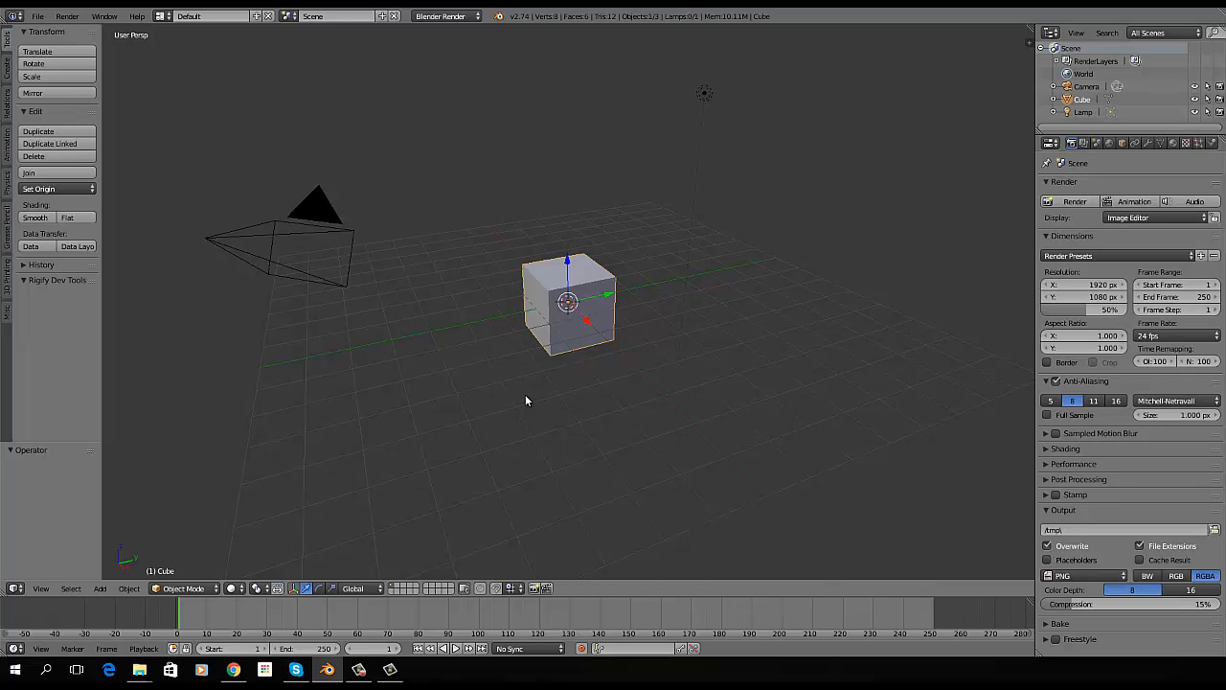
Save the scene as packbrick in the Blender folder and check for the saved file in File Explorer
{"action": "key", "text": "ctrl+shift+s"}
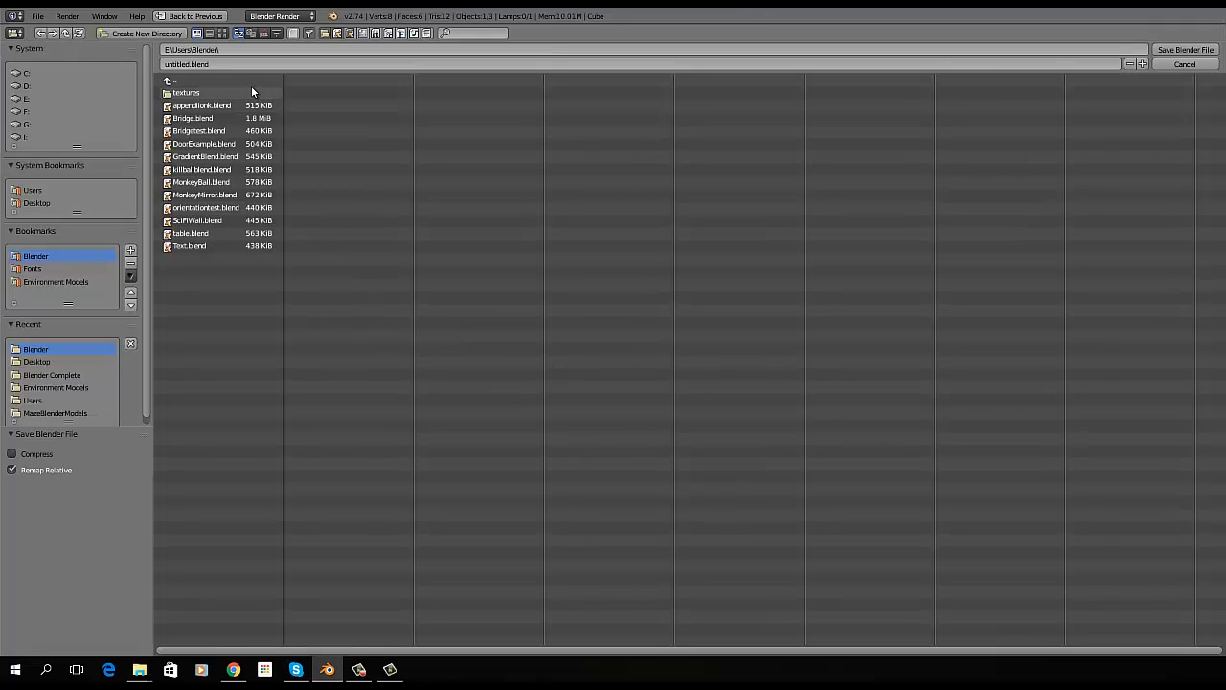
{"action": "left_click", "coordinate": [217, 64]}
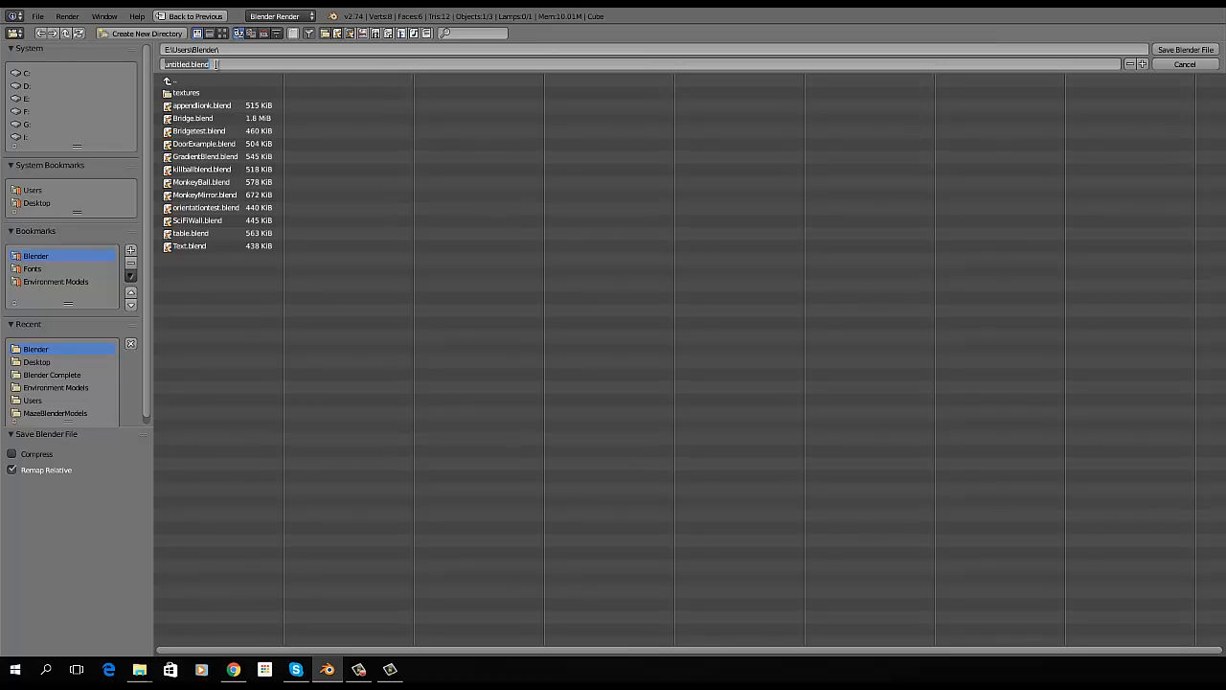
{"action": "key", "text": "BackSpace"}
{"action": "type", "text": "packbrick"}
{"action": "left_click", "coordinate": [1186, 50]}
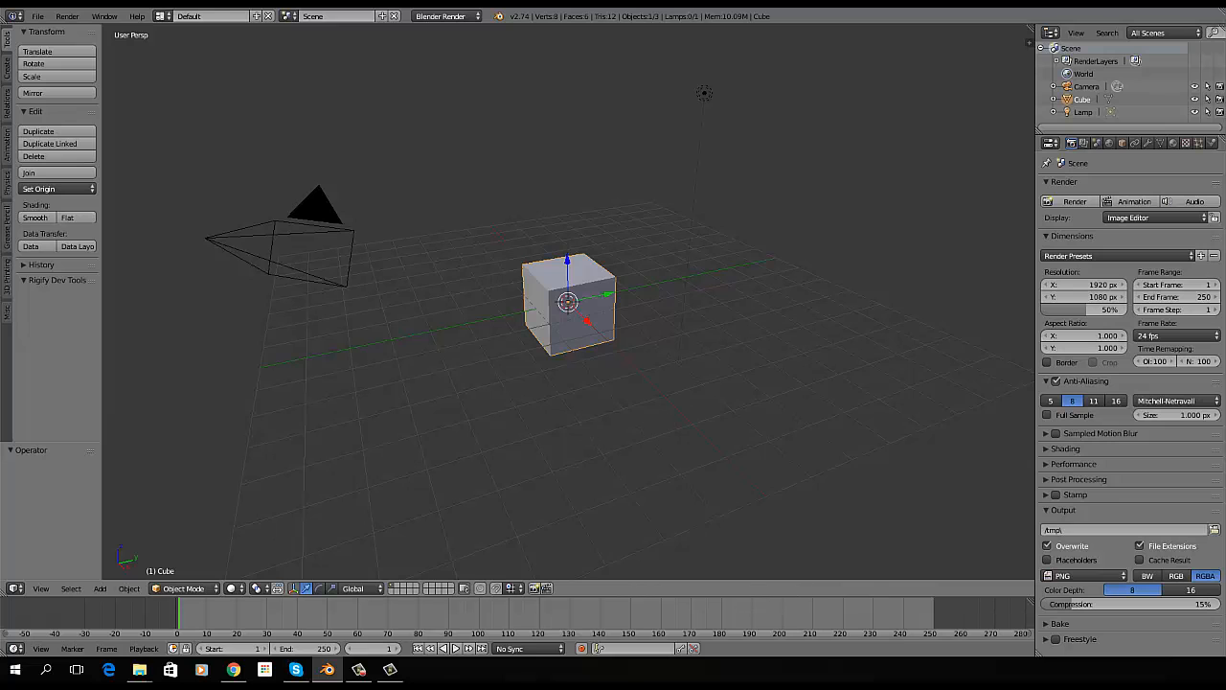
{"action": "left_click", "coordinate": [138, 669]}
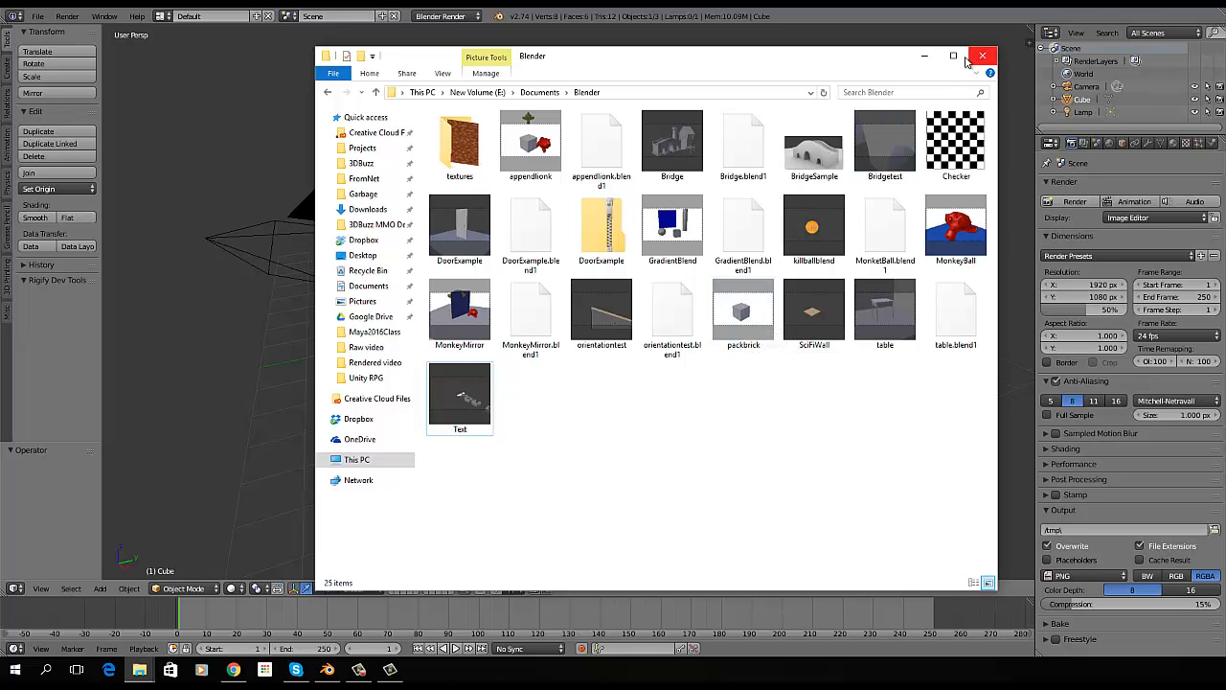
{"action": "left_click_drag", "start_coordinate": [881, 61], "coordinate": [0, 119]}
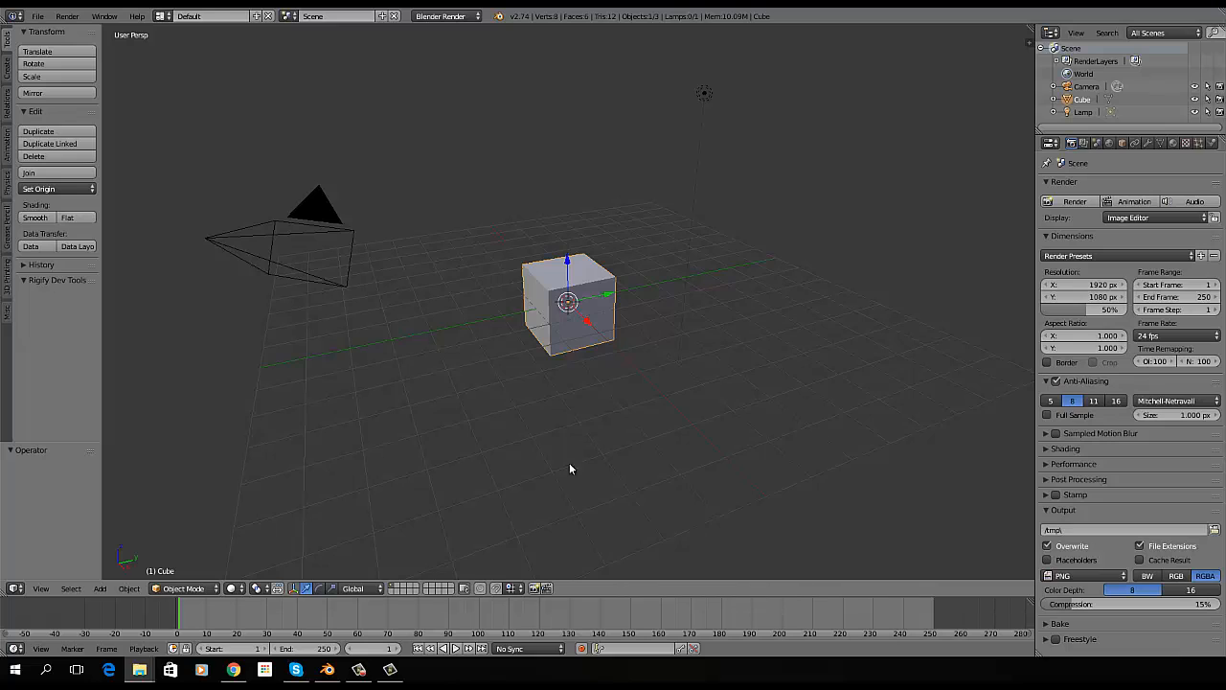
Rename the cube's material as brickcube
{"action": "left_click", "coordinate": [1172, 142]}
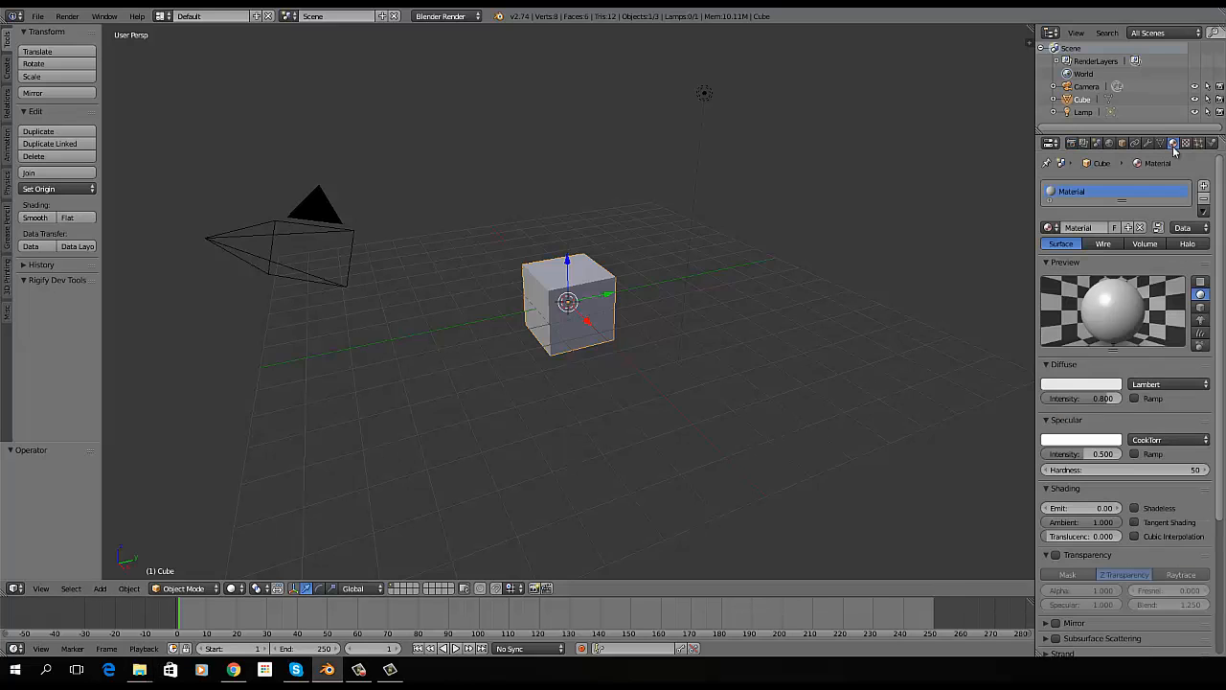
{"action": "left_click", "coordinate": [1091, 228]}
{"action": "type", "text": "brickw"}
{"action": "type", "text": "ube"}
{"action": "key", "text": "Return"}
Rename the material's texture as bricktex
{"action": "left_click", "coordinate": [1188, 144]}
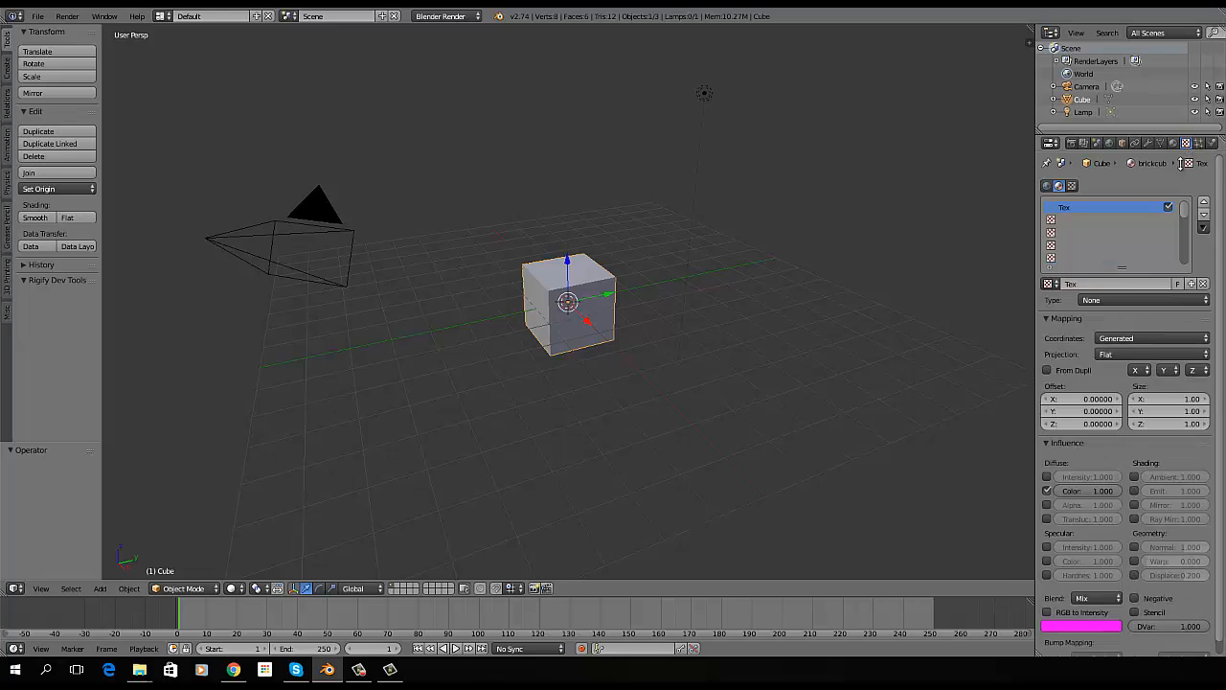
{"action": "left_click", "coordinate": [1093, 284]}
{"action": "type", "text": "bricktex"}
{"action": "key", "text": "Return"}
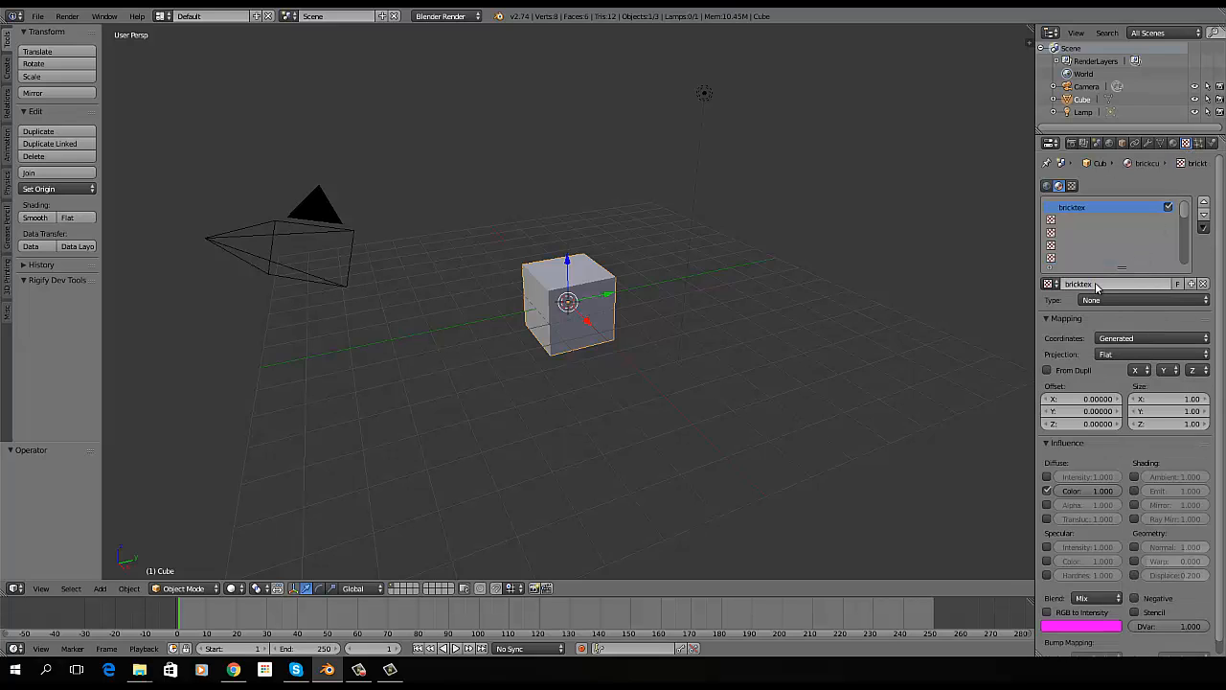
Set the bricktex texture type to Image or Movie and load Brick.jpg from the Desktop as its image
{"action": "left_click", "coordinate": [1122, 299]}
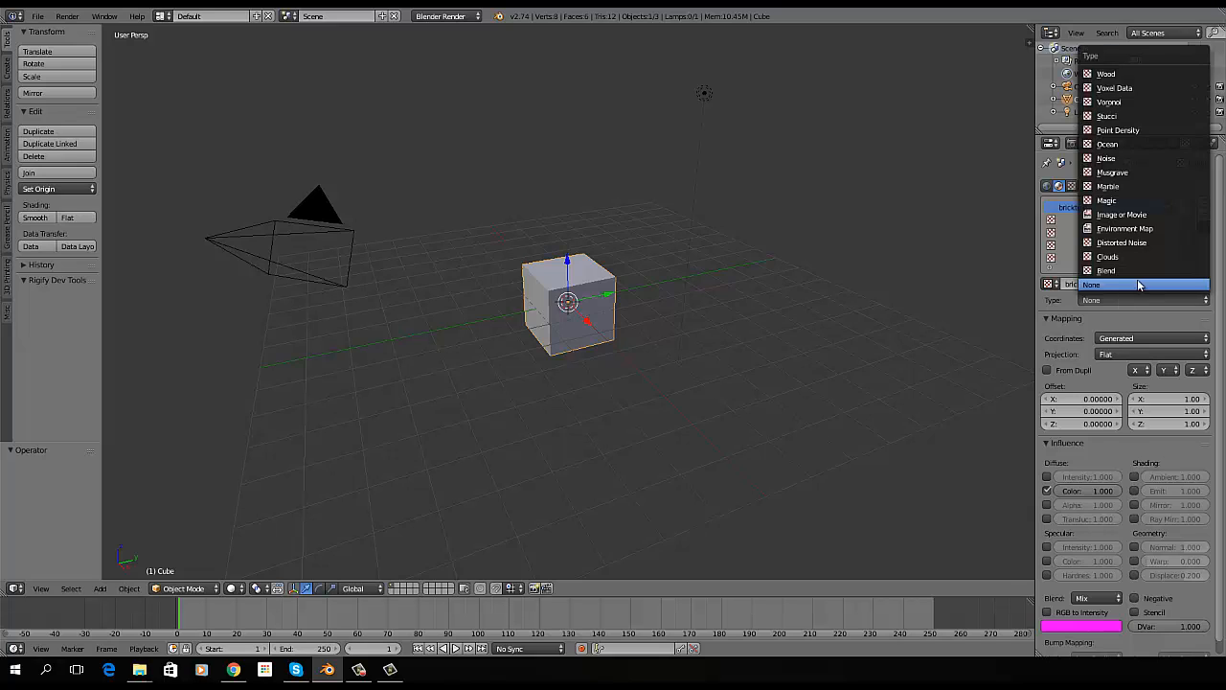
{"action": "left_click", "coordinate": [1129, 216]}
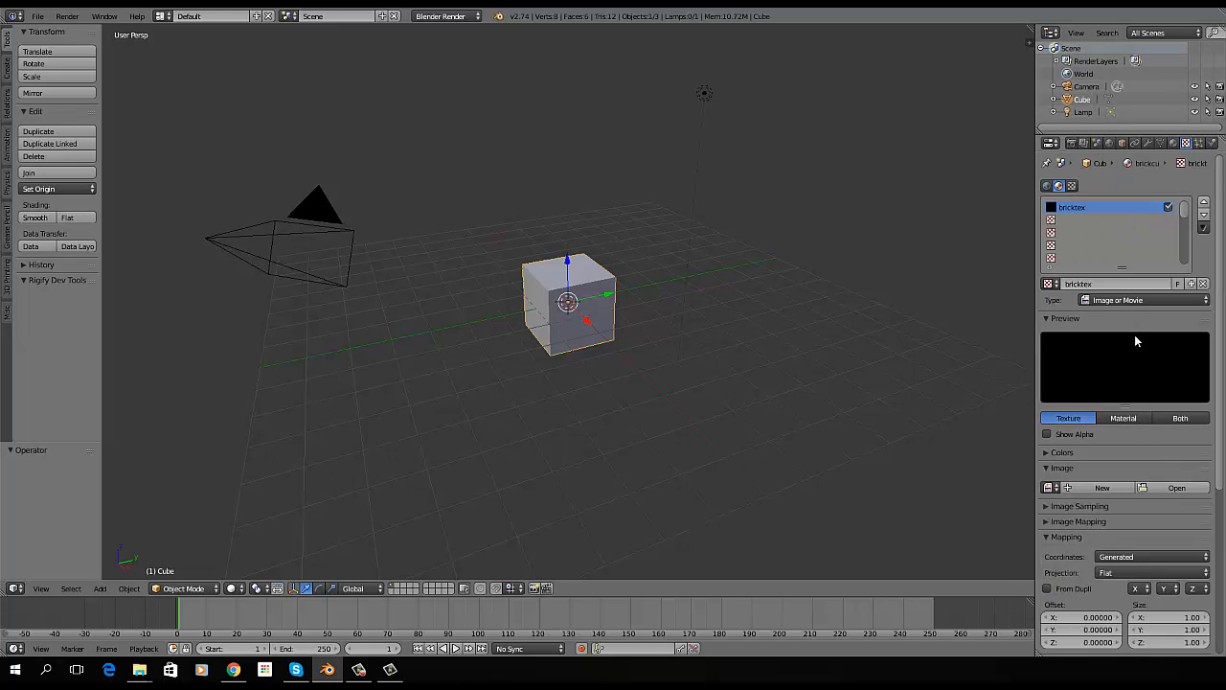
{"action": "left_click", "coordinate": [1173, 488]}
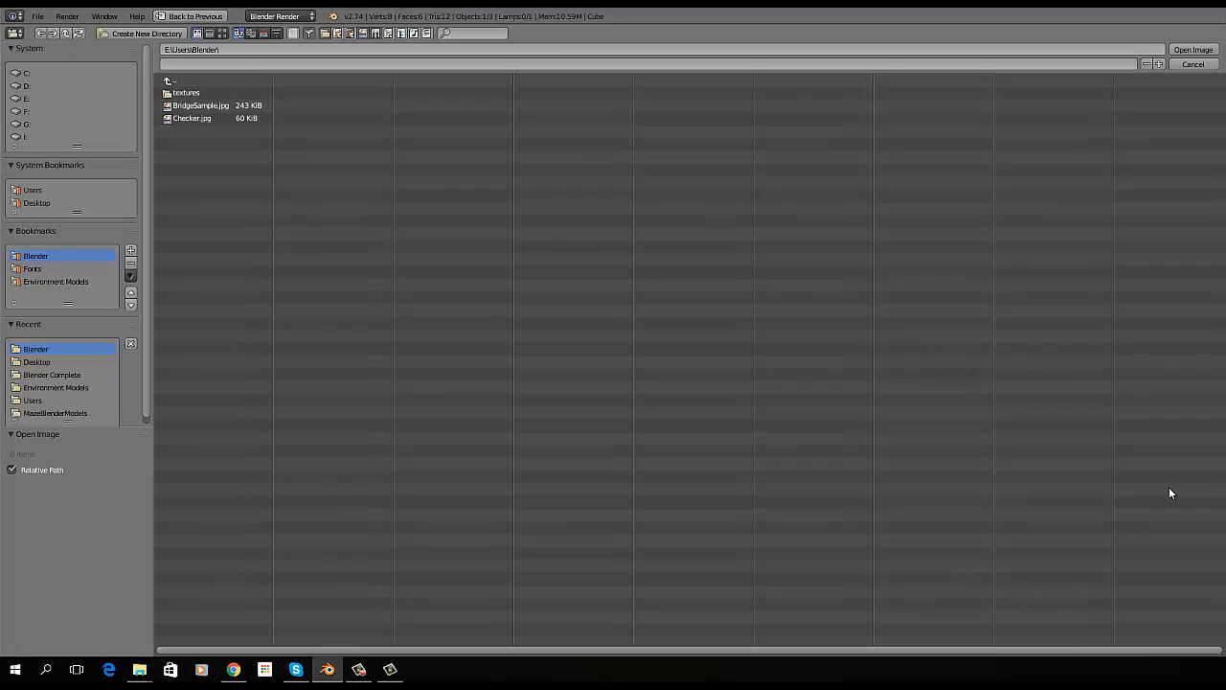
{"action": "left_click", "coordinate": [46, 203]}
{"action": "left_click", "coordinate": [288, 93]}
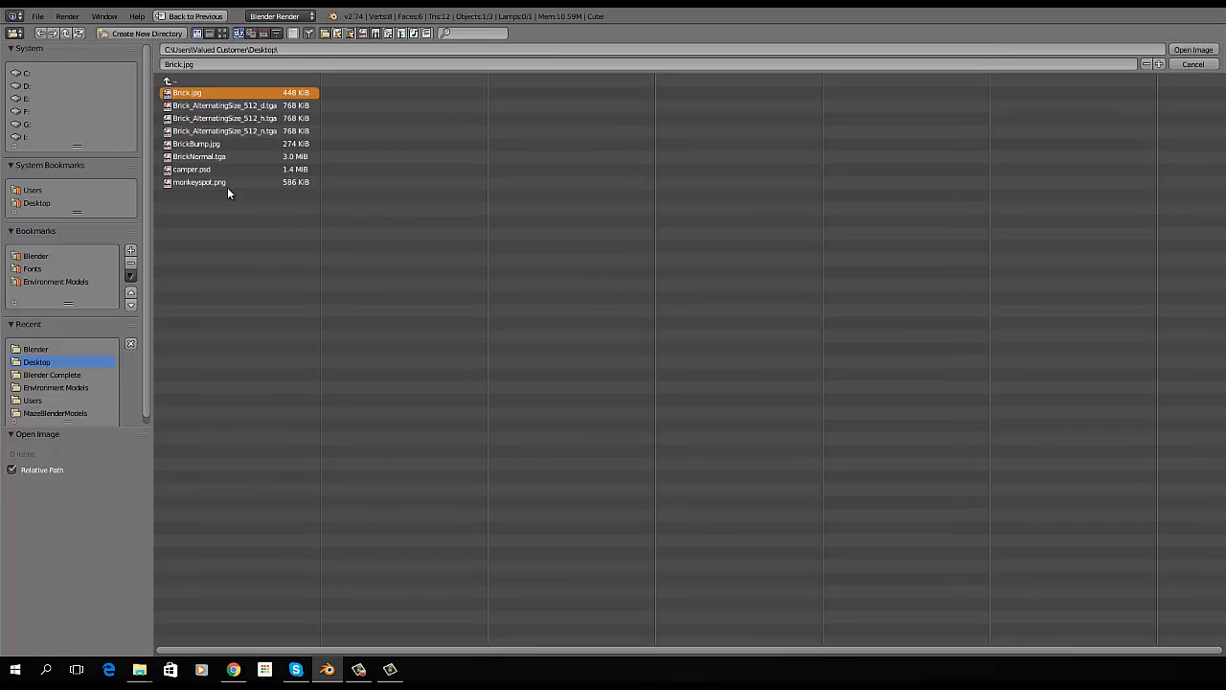
{"action": "left_click", "coordinate": [1192, 51]}
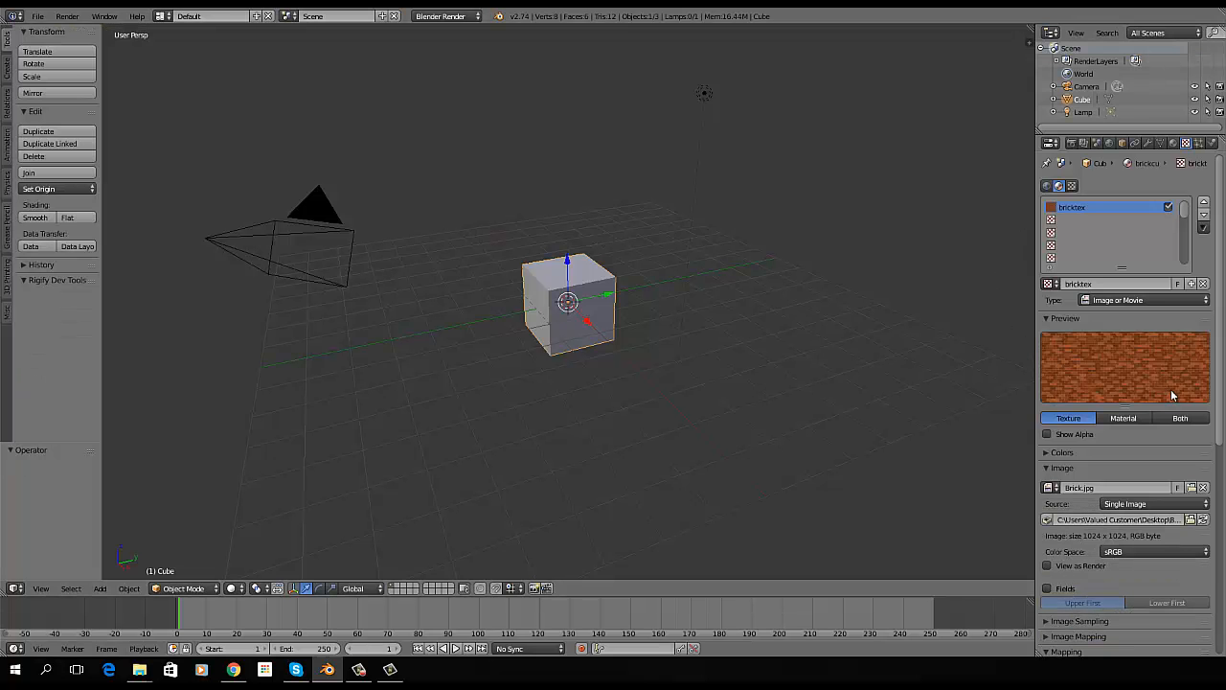
Set the texture's mapping projection to Cube and render the scene to check the brick surface
{"action": "scroll", "coordinate": [1172, 389], "scroll_direction": "down", "scroll_amount": 2}
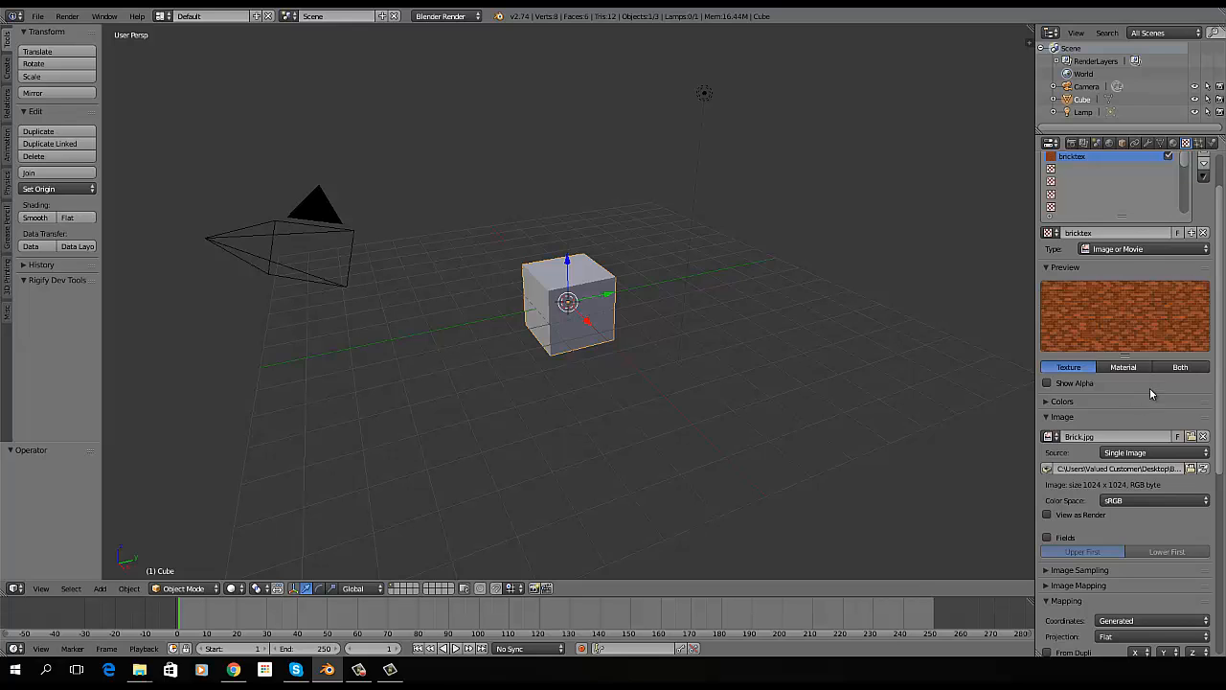
{"action": "scroll", "coordinate": [1150, 395], "scroll_direction": "down", "scroll_amount": 3}
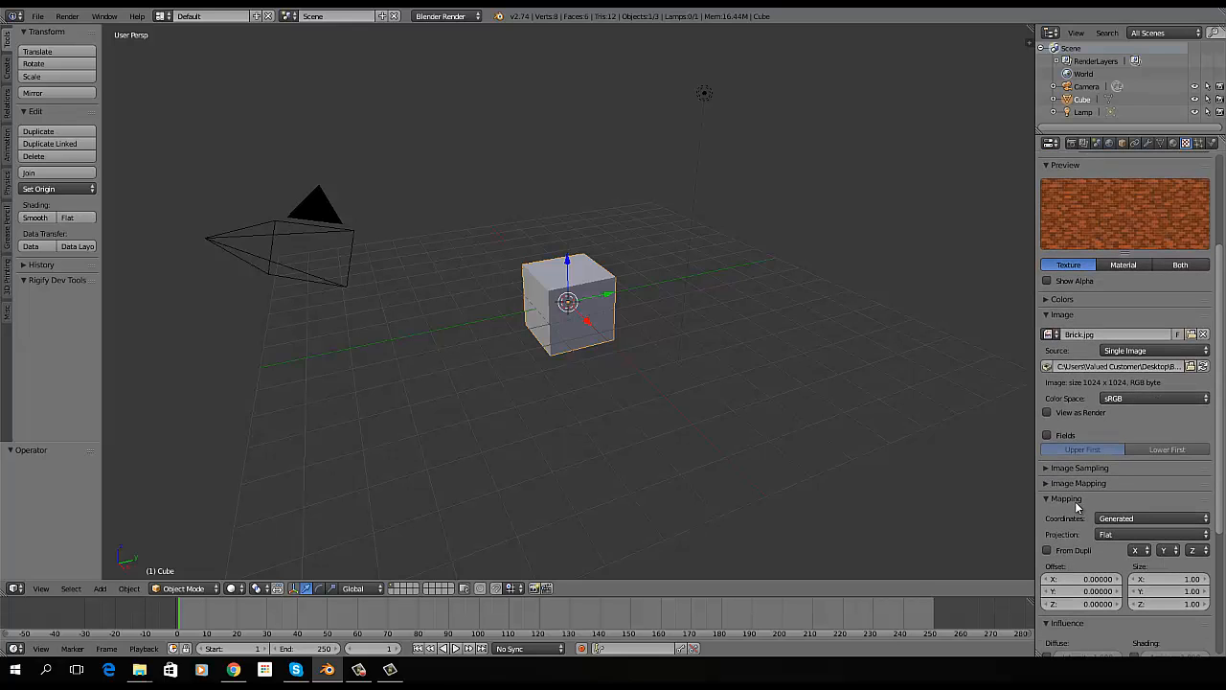
{"action": "left_click", "coordinate": [1109, 533]}
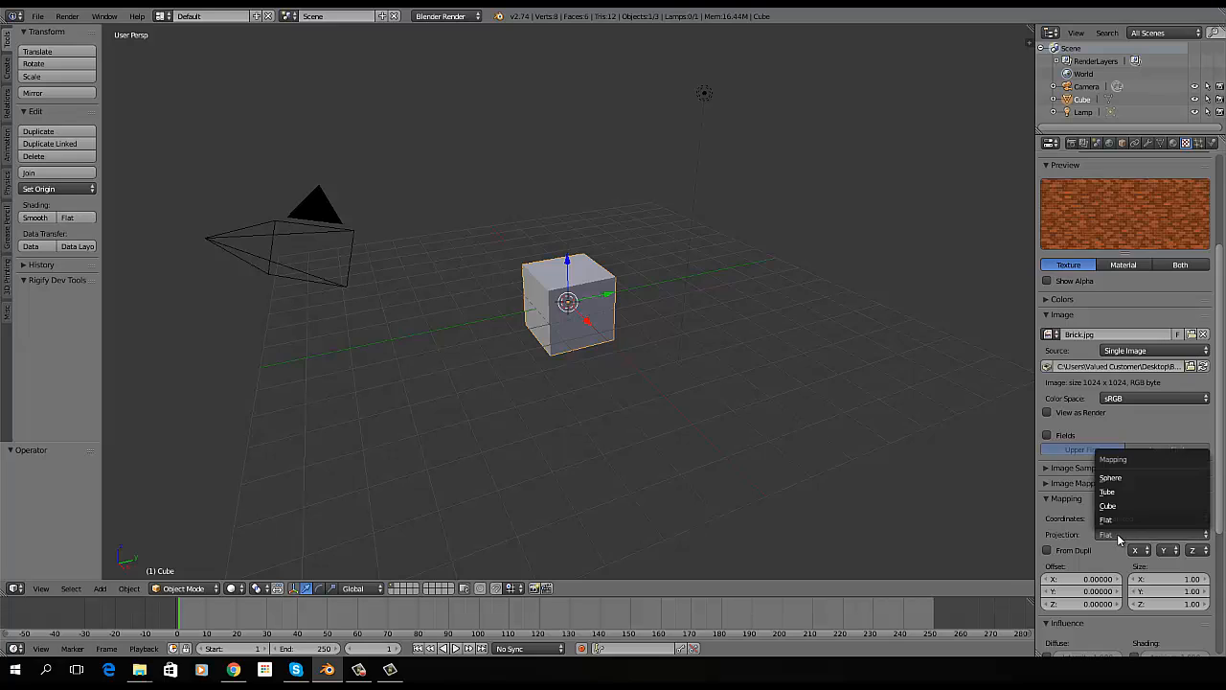
{"action": "left_click", "coordinate": [1118, 505]}
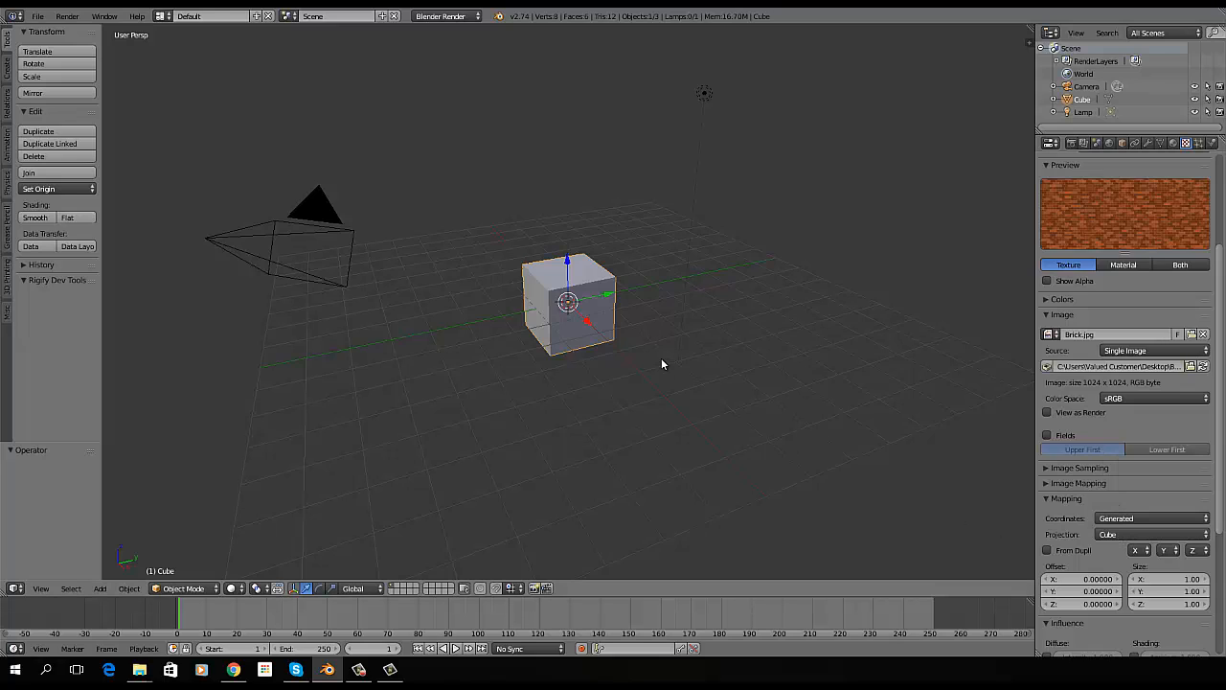
{"action": "key", "text": "F12"}
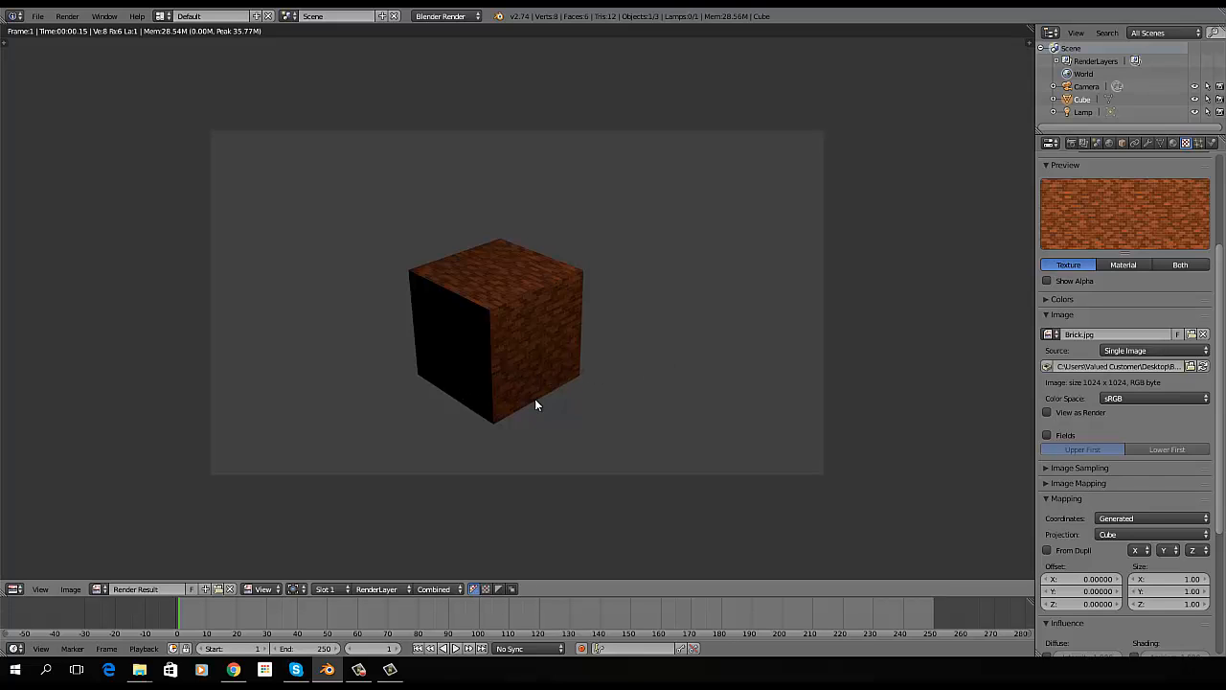
{"action": "key", "text": "Escape"}
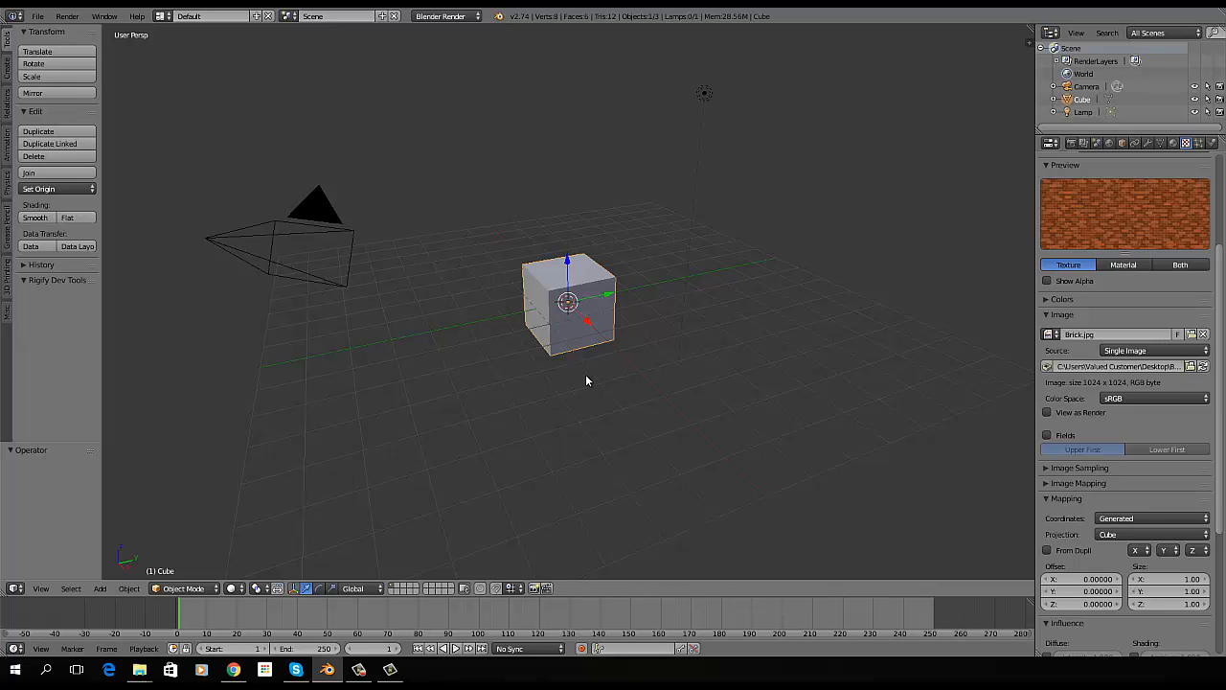
Save over packbrick.blend and start a new scene from the start-up file
{"action": "key", "text": "ctrl+s"}
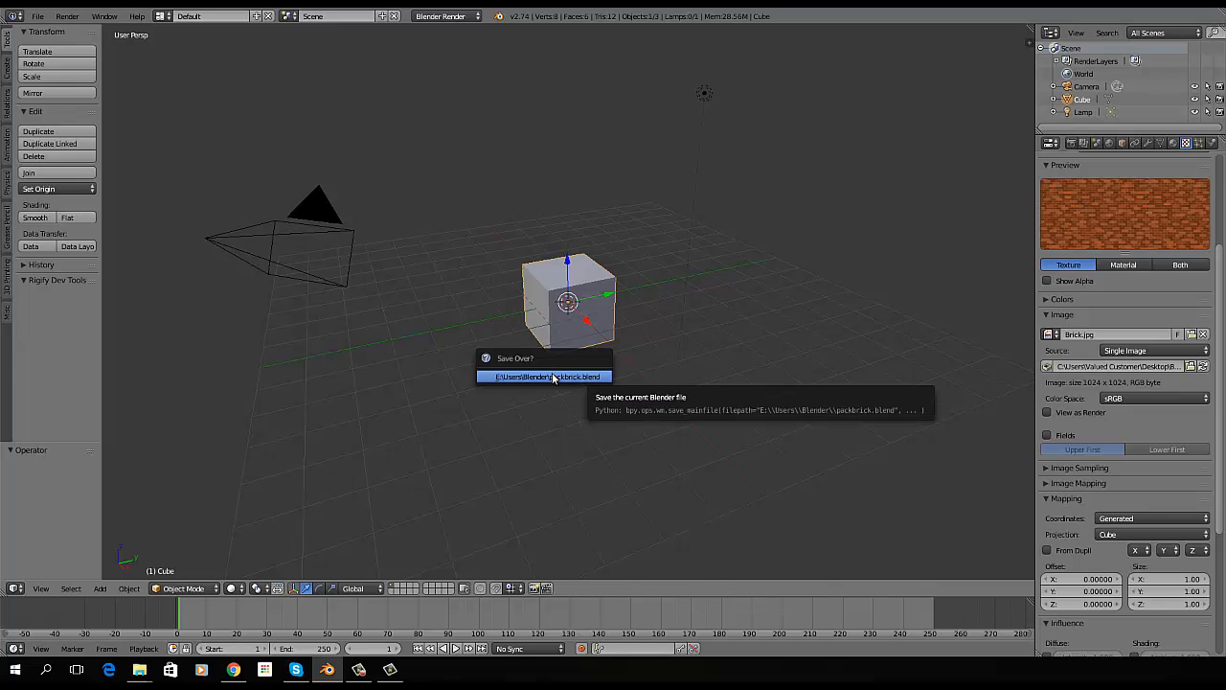
{"action": "left_click", "coordinate": [552, 377]}
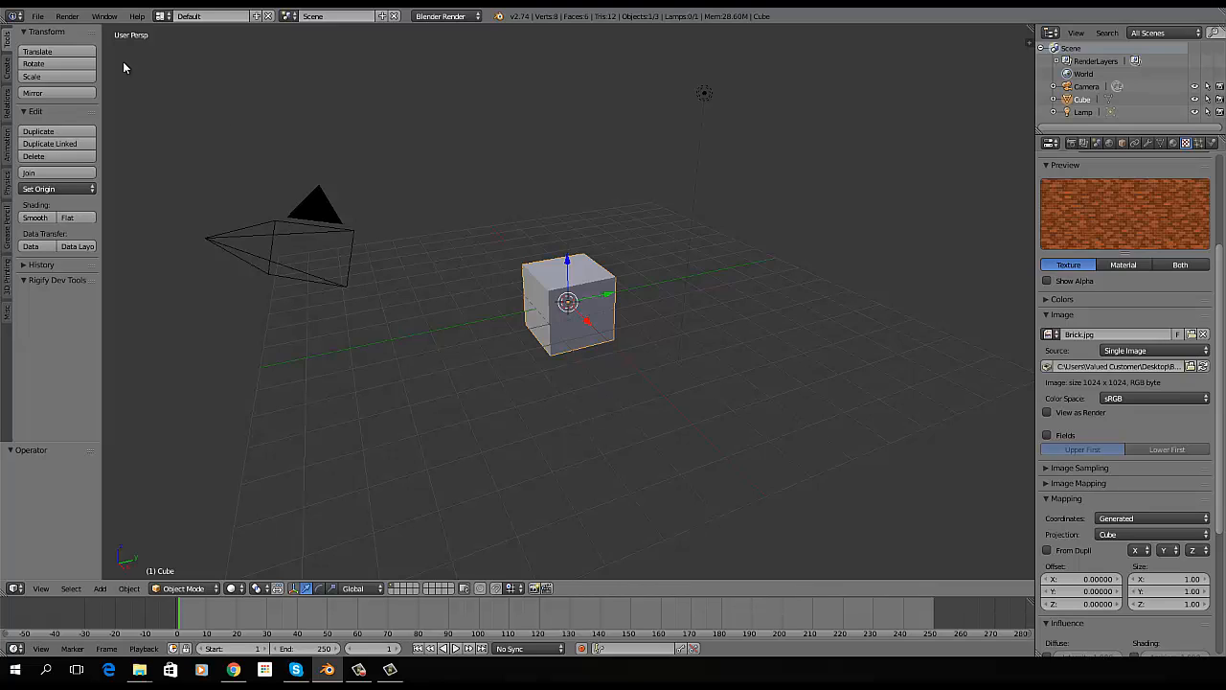
{"action": "left_click", "coordinate": [38, 17]}
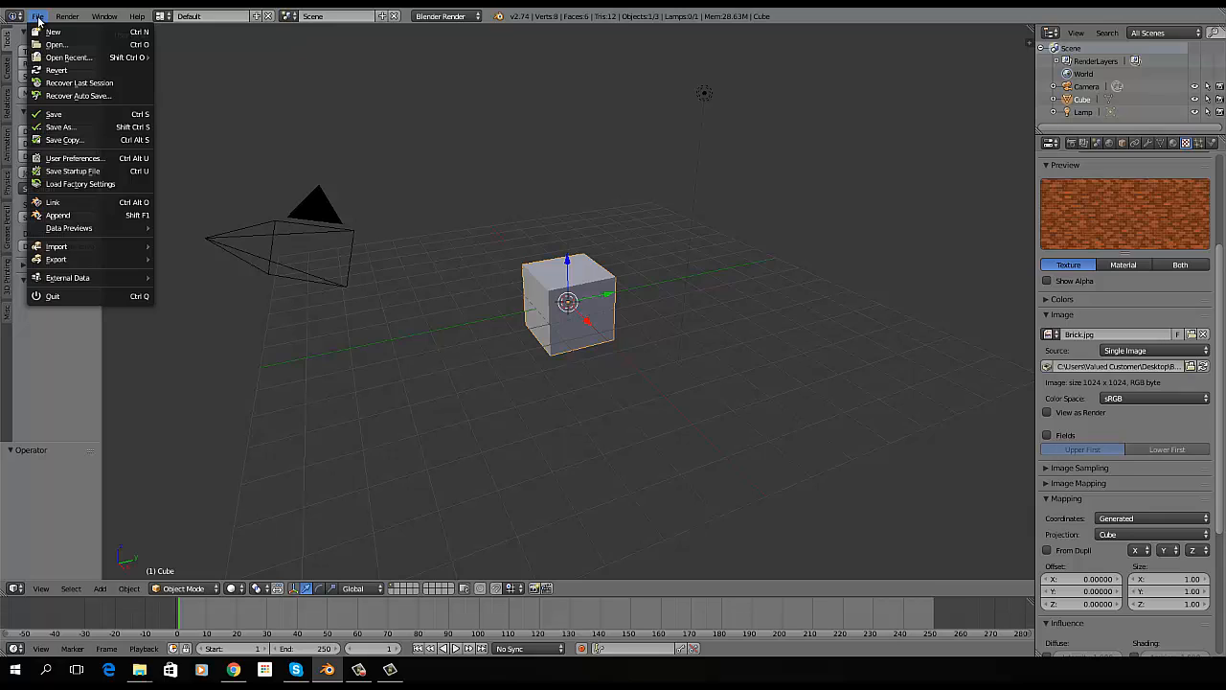
{"action": "left_click", "coordinate": [51, 34]}
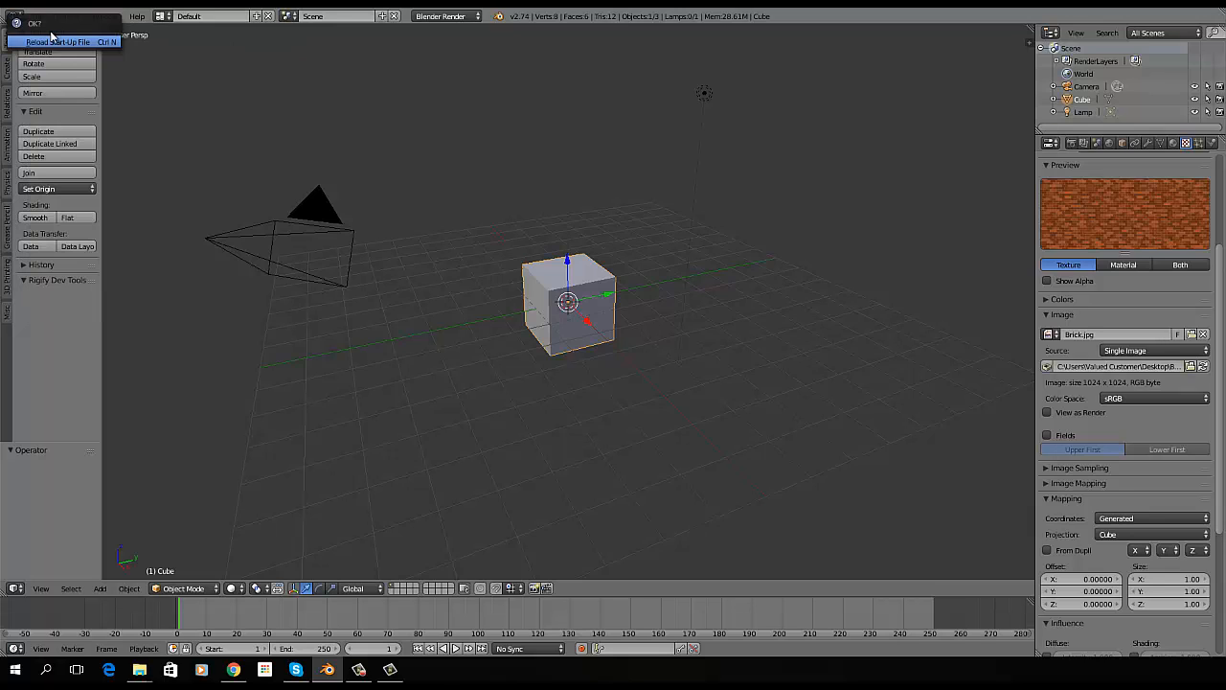
{"action": "left_click", "coordinate": [54, 41]}
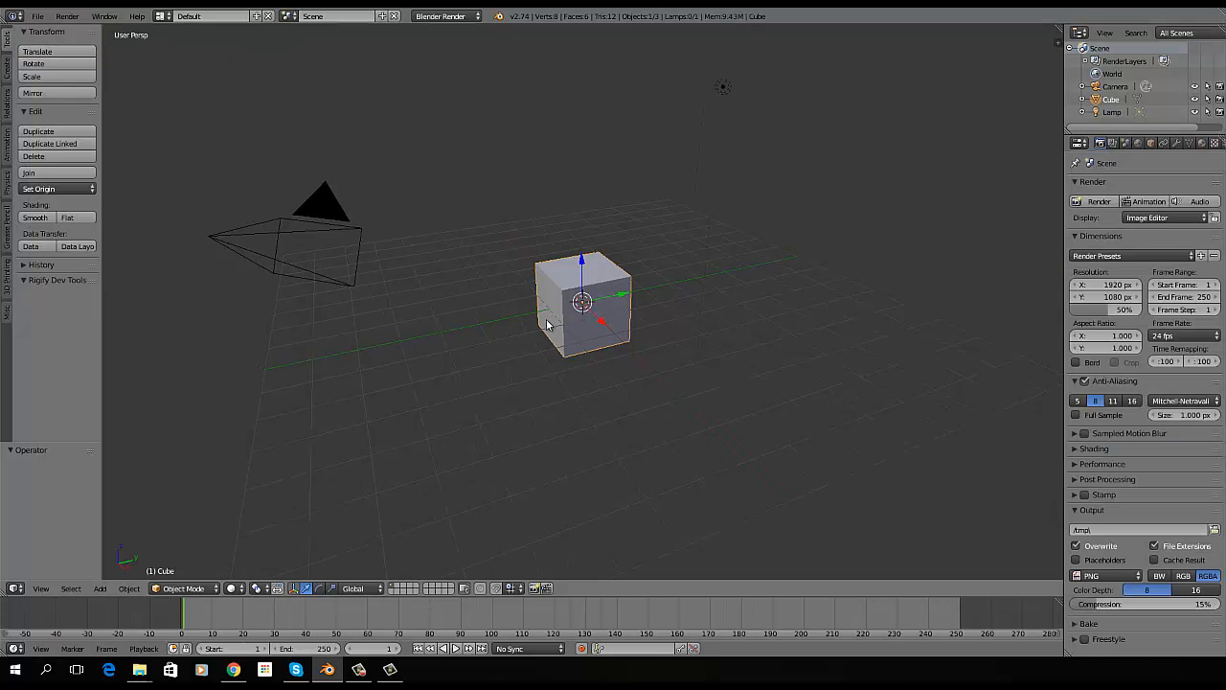
Reopen the recent file packbrick.blend and render it to check the brick texture
{"action": "left_click", "coordinate": [36, 16]}
{"action": "mouse_move", "coordinate": [59, 60]}
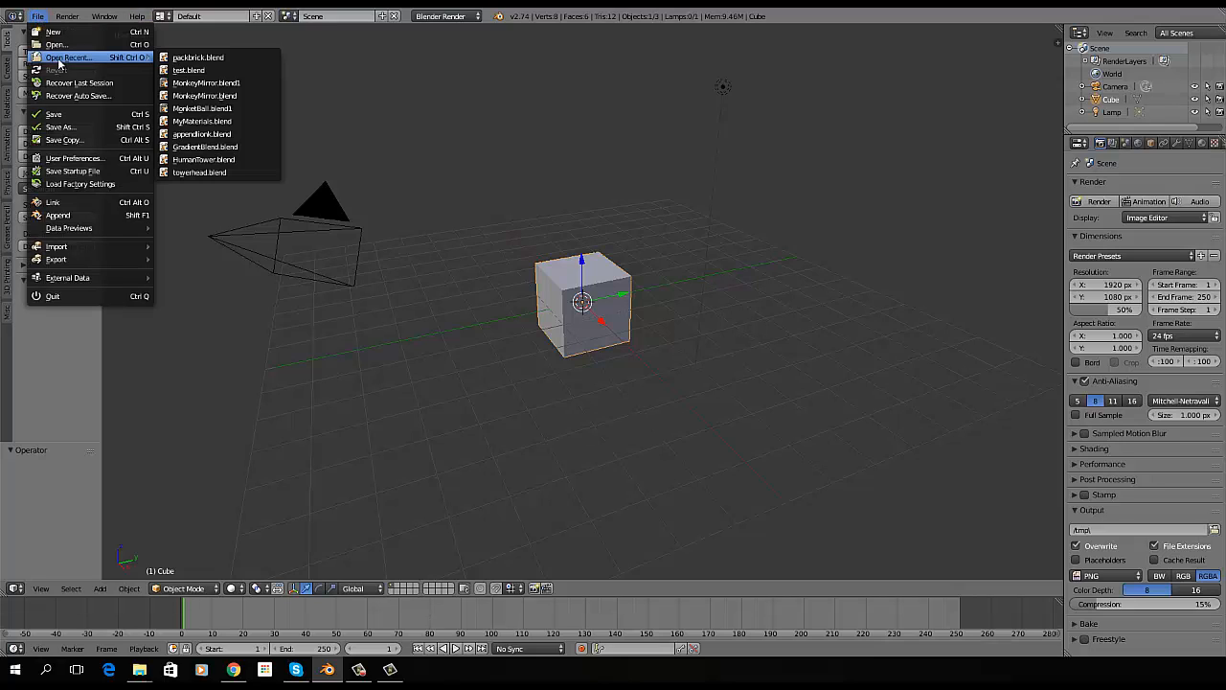
{"action": "left_click", "coordinate": [186, 59]}
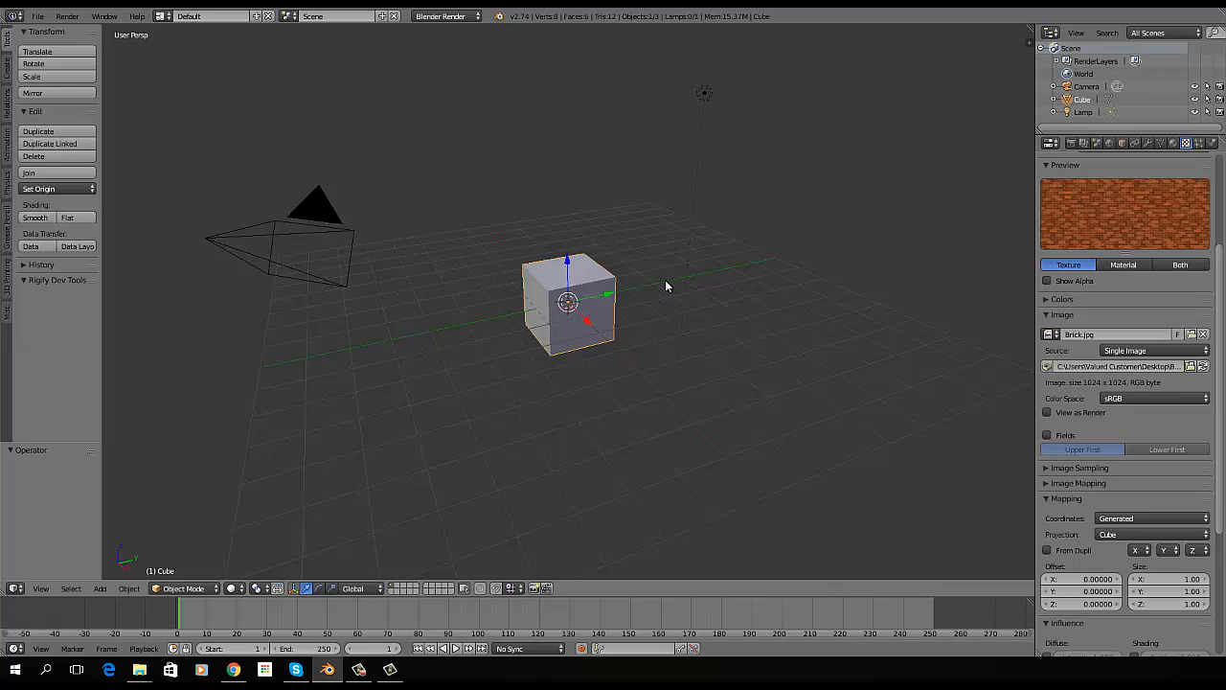
{"action": "key", "text": "F12"}
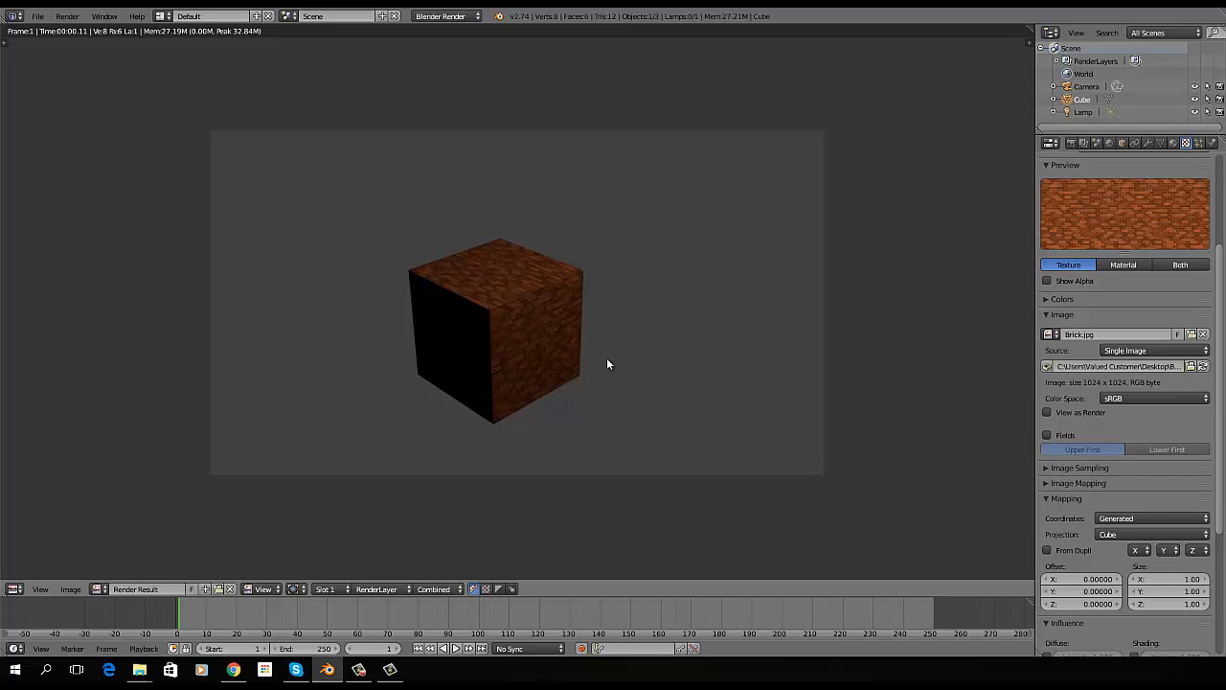
{"action": "key", "text": "Escape"}
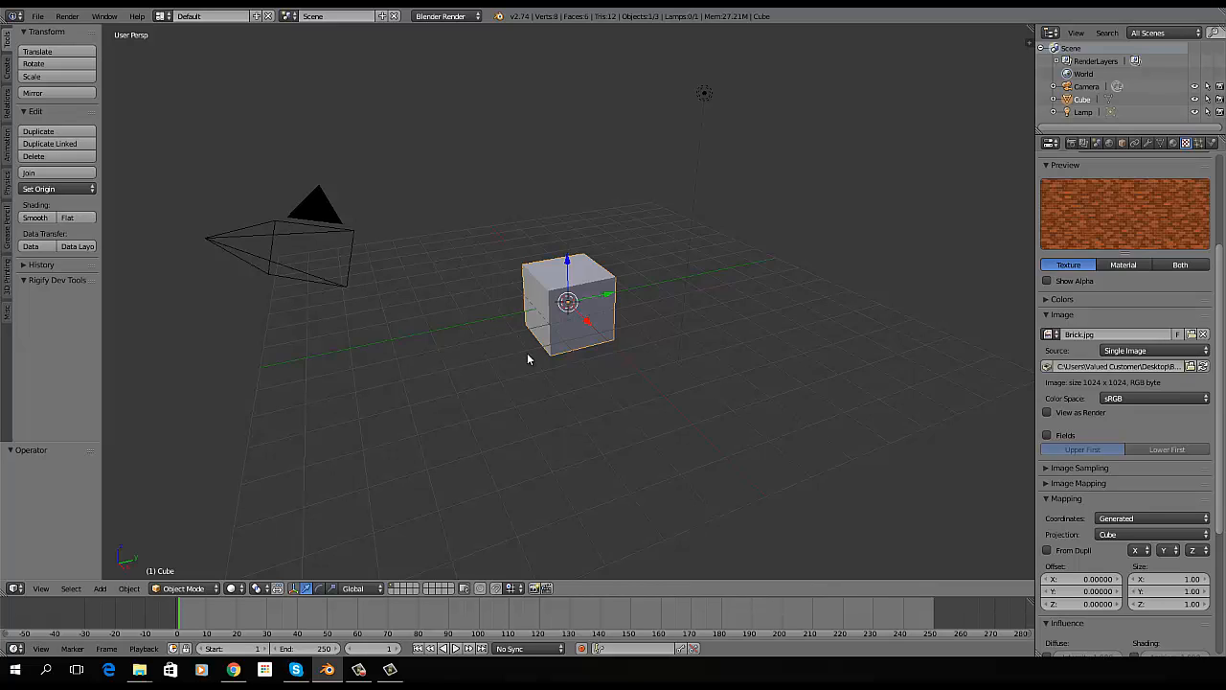
Pack the Brick.jpg image into the blend file and save over packbrick.blend
{"action": "left_click", "coordinate": [1047, 367]}
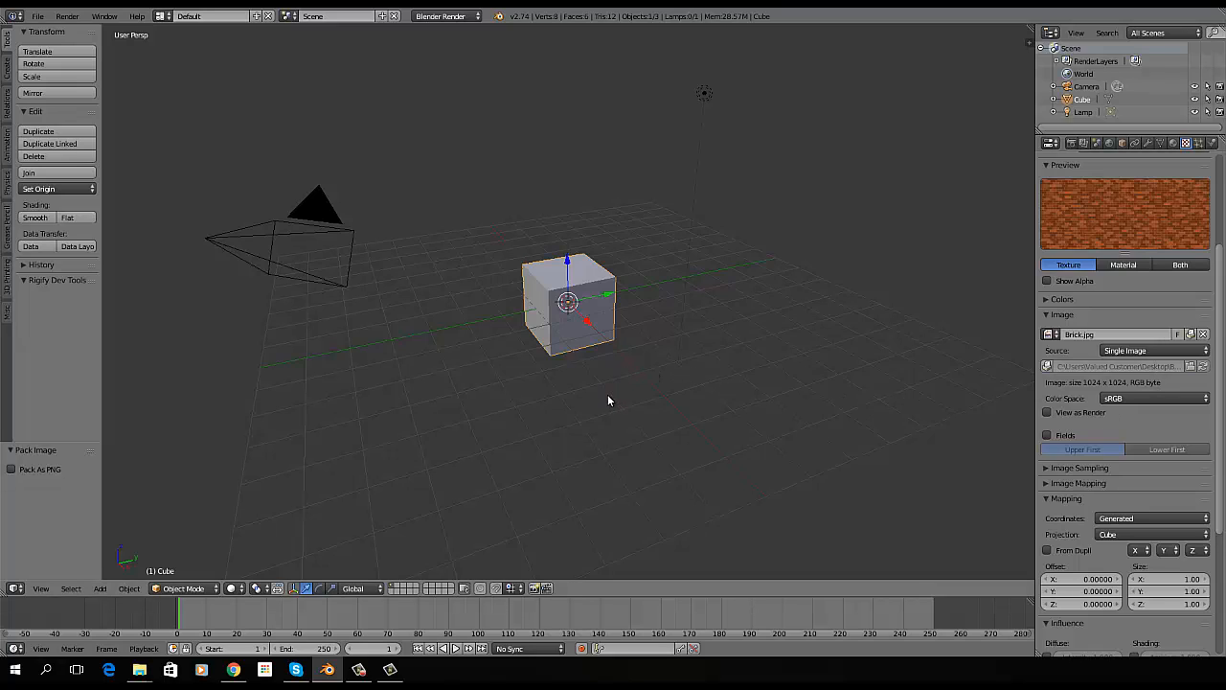
{"action": "key", "text": "ctrl+s"}
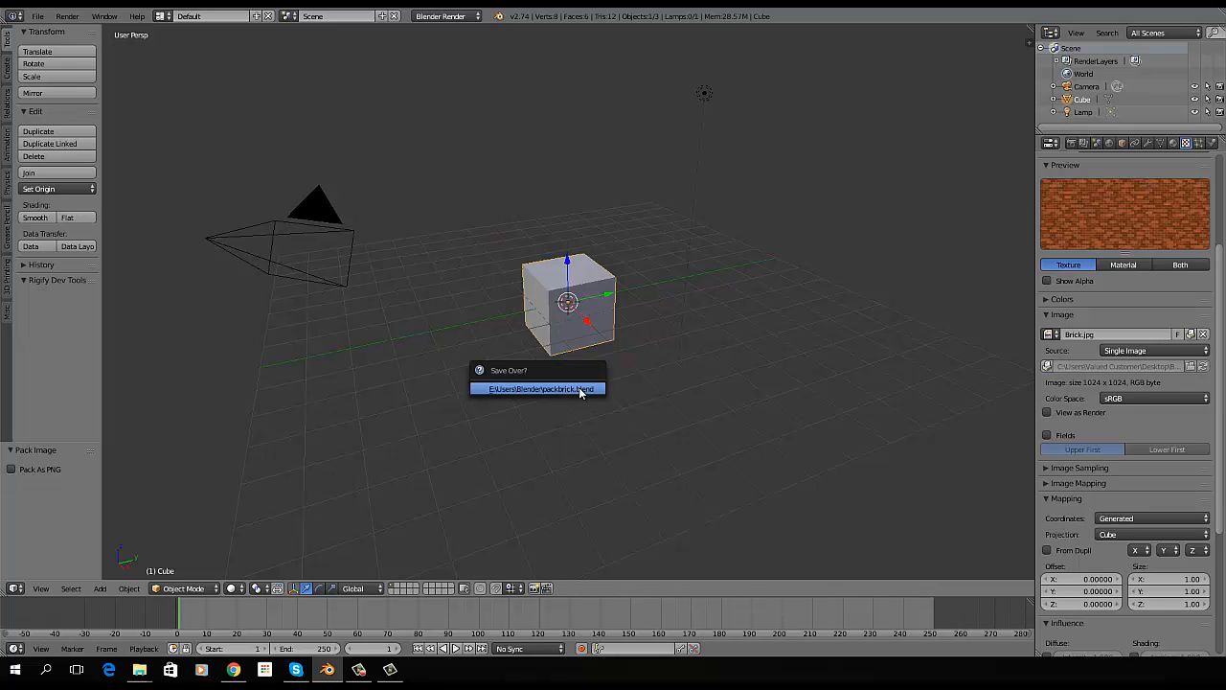
{"action": "left_click", "coordinate": [569, 388]}
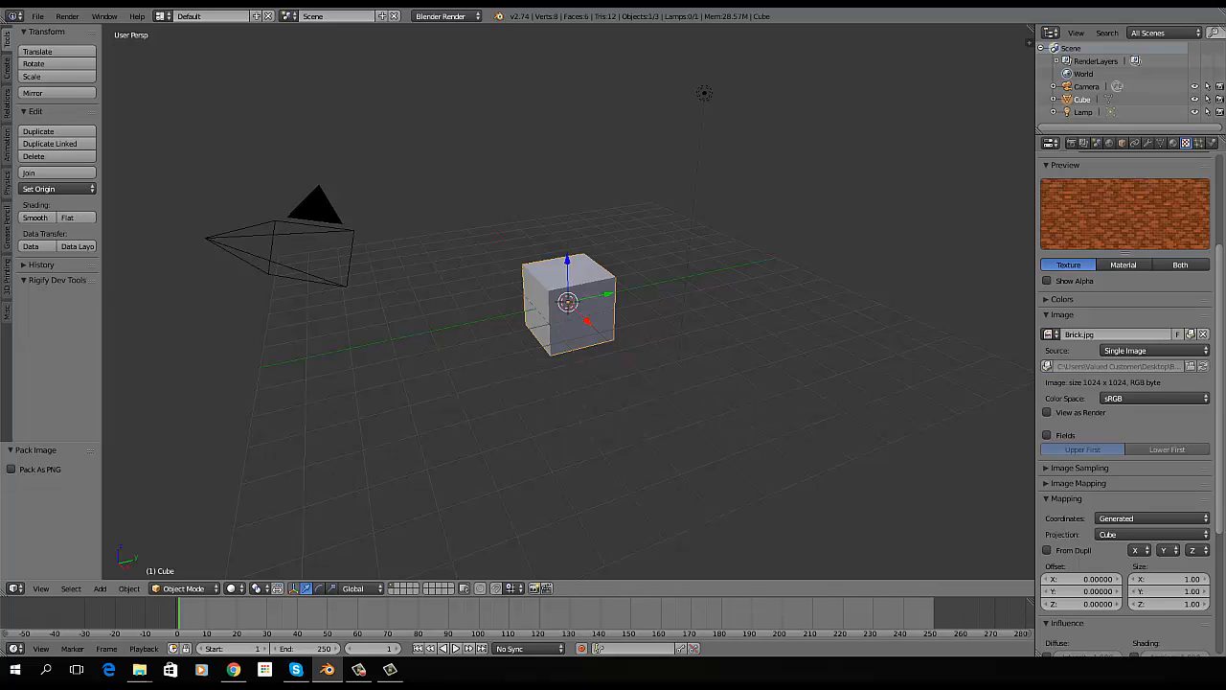
Inspect the packbrick file's size in File Explorer, close that window and render the brick cube again
{"action": "left_click", "coordinate": [139, 669]}
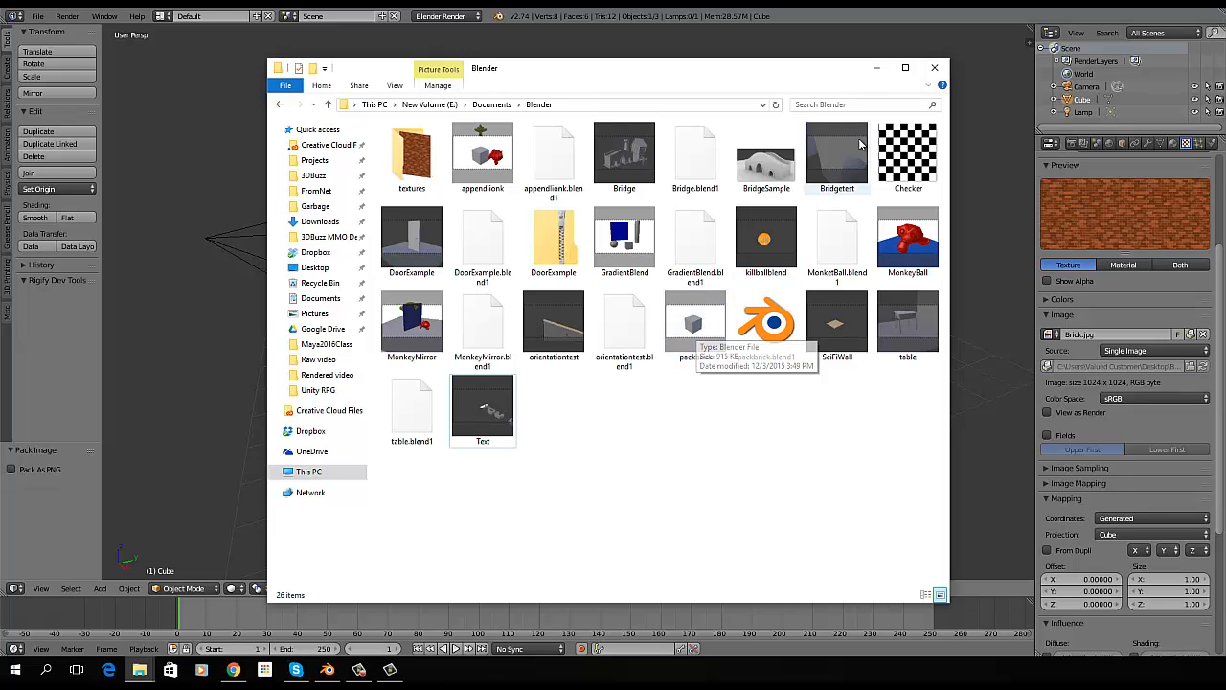
{"action": "left_click", "coordinate": [935, 69]}
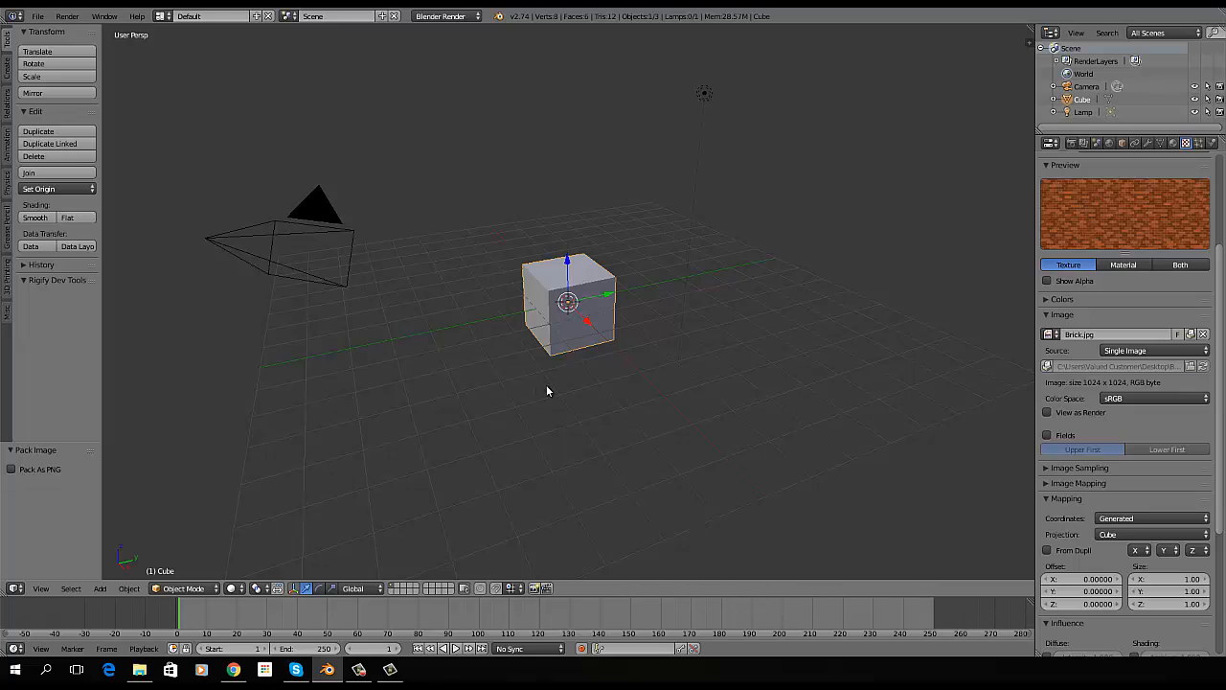
{"action": "key", "text": "F12"}
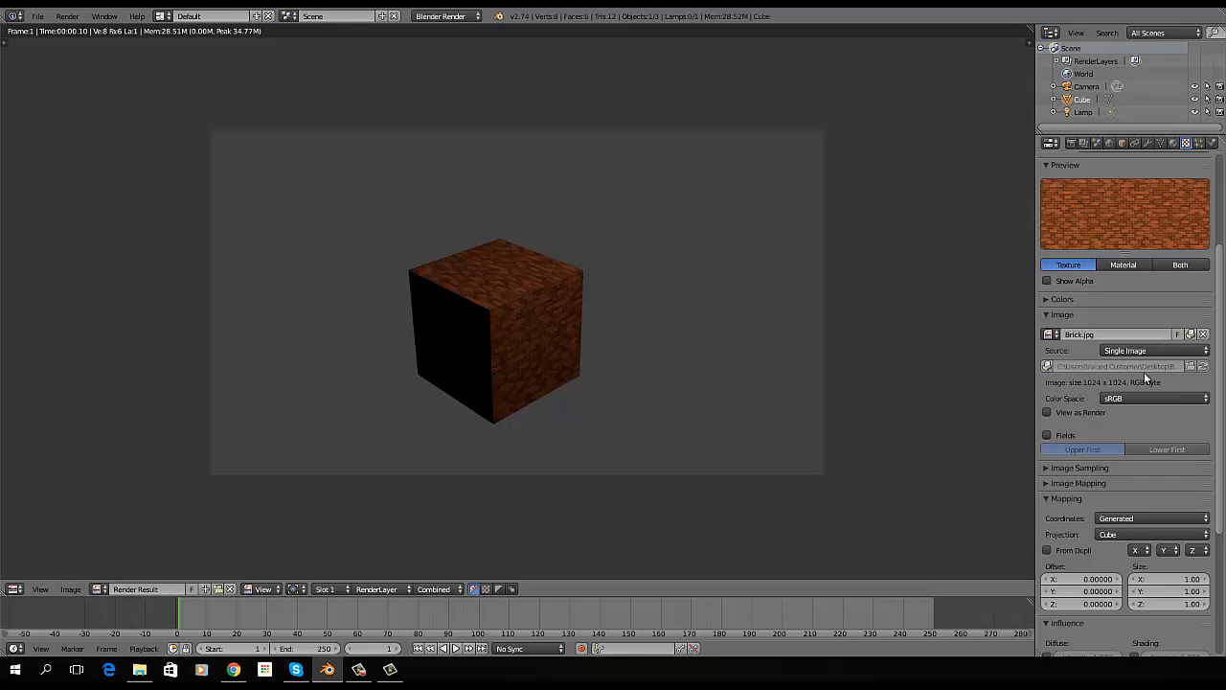
{"action": "key", "text": "Escape"}
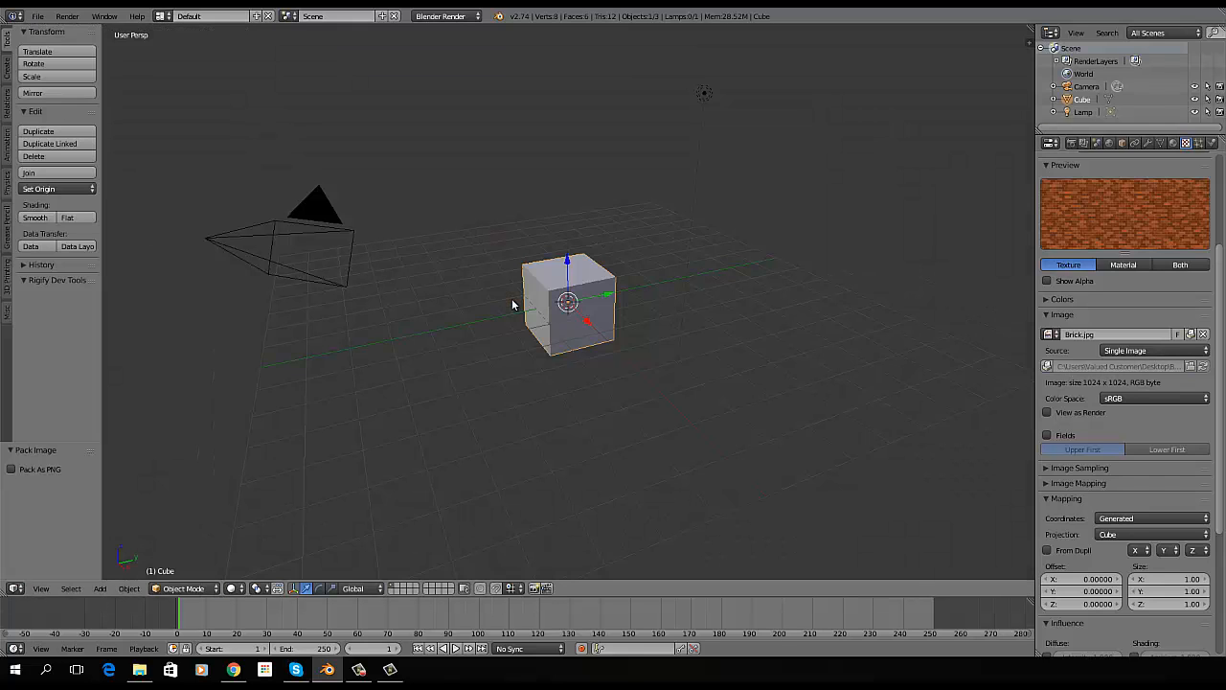